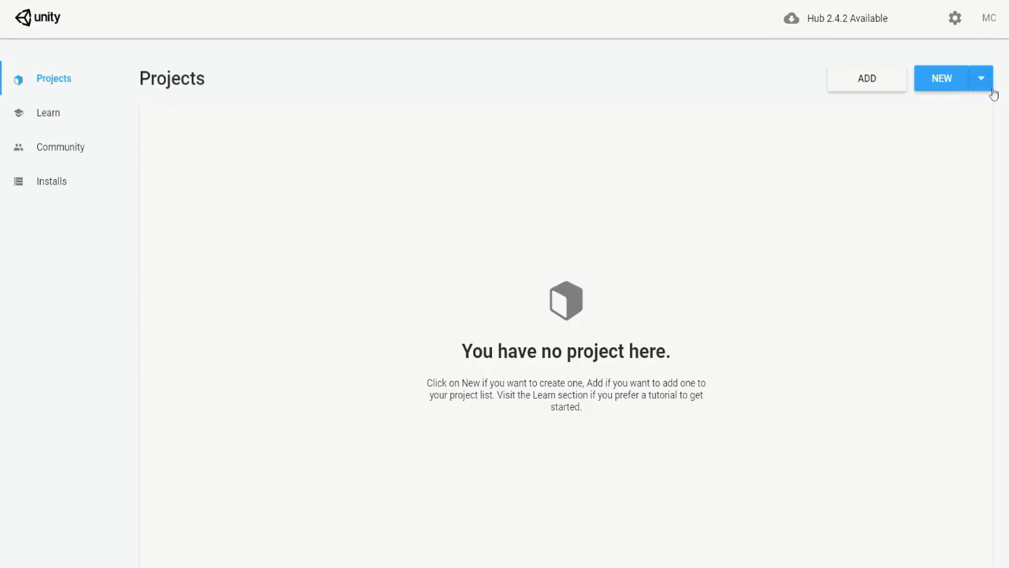
Create a new 3D project named LIGHT THE DARK using Unity version 2020.1.3f1.
click(981, 79)
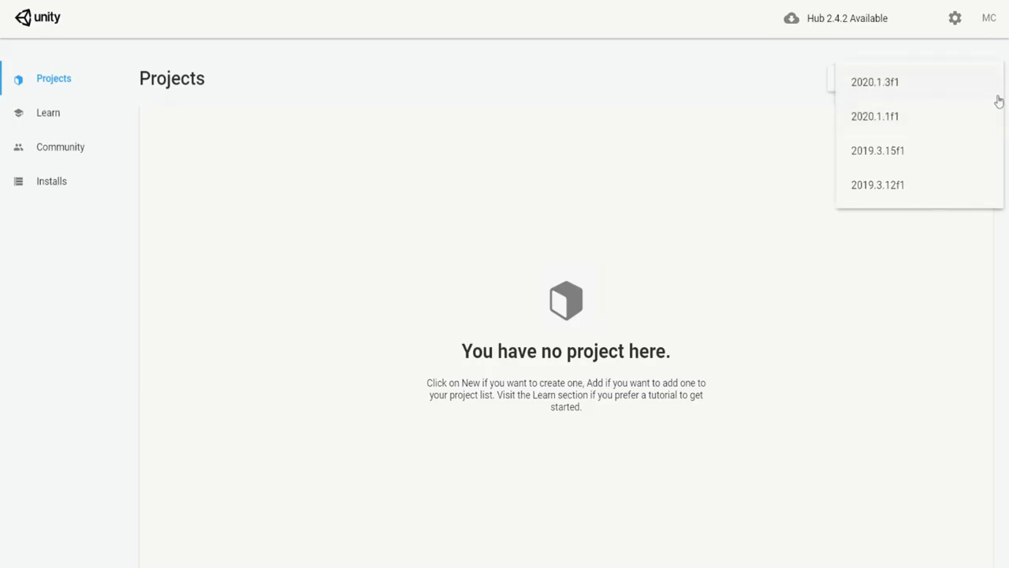
click(995, 87)
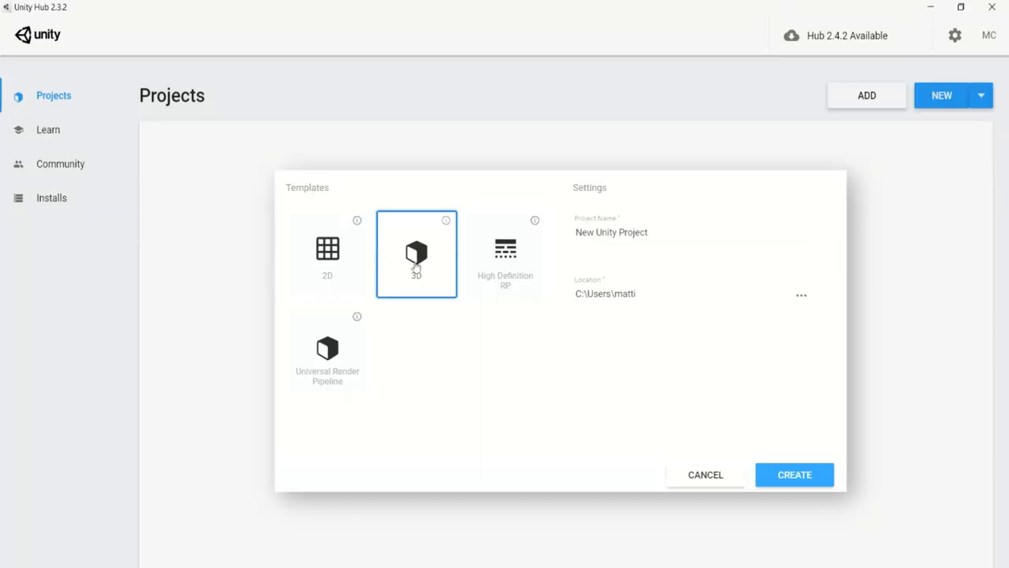
triple_click(586, 235)
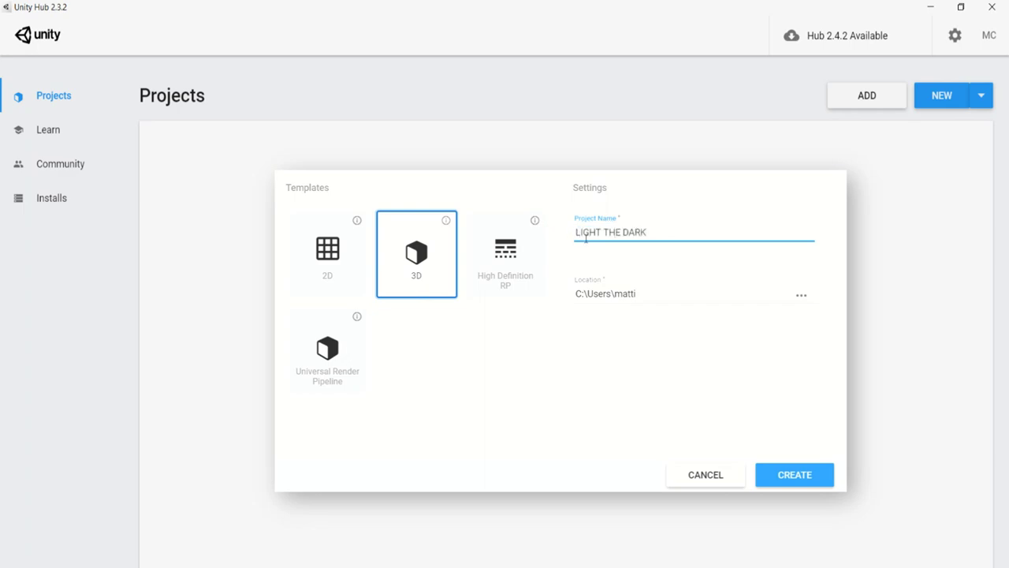
click(788, 477)
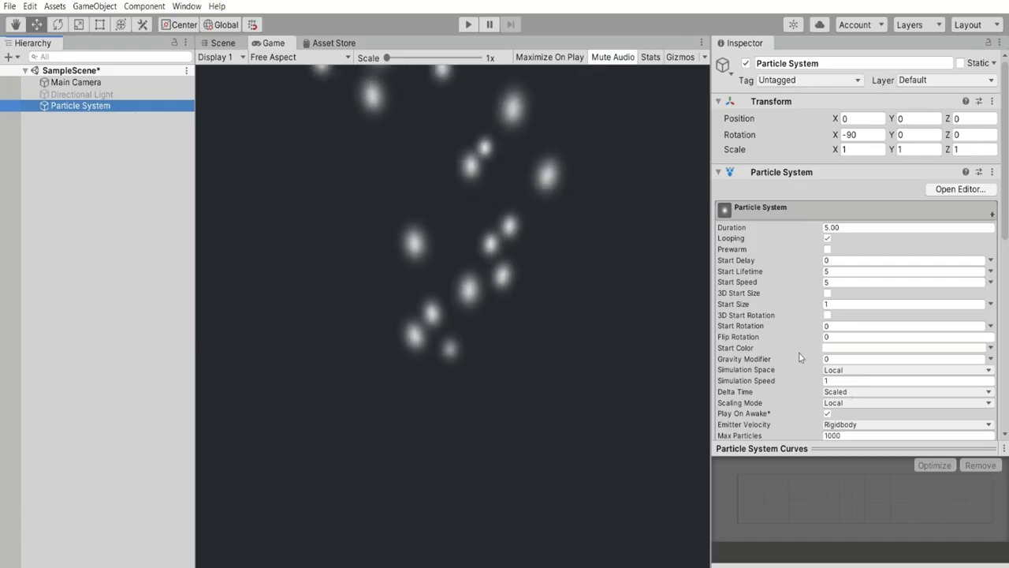
Set the particle system's emission Rate over Time to 30.
scroll(806, 351, down, 3)
scroll(806, 351, down, 7)
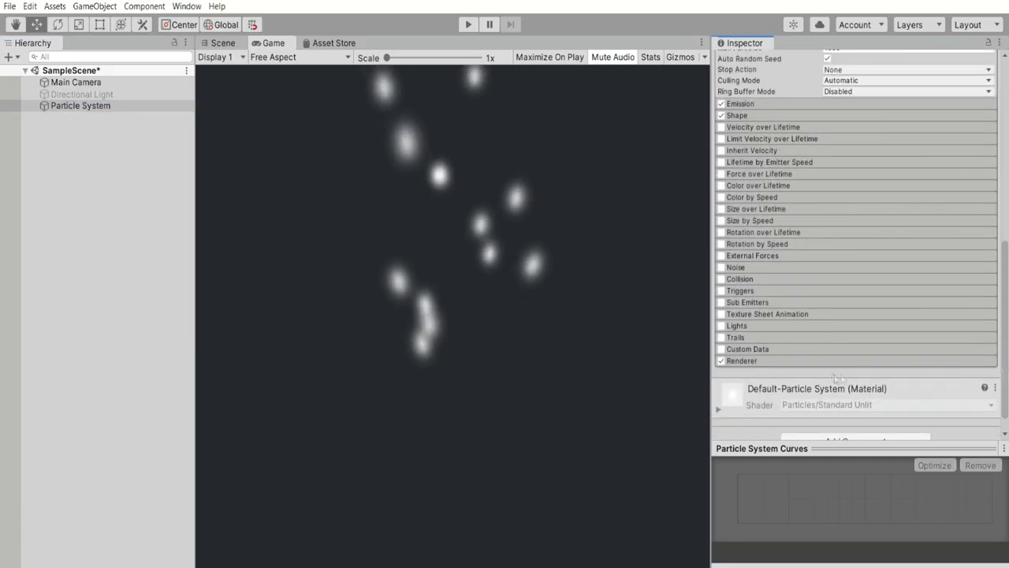
scroll(812, 205, up, 1)
click(816, 155)
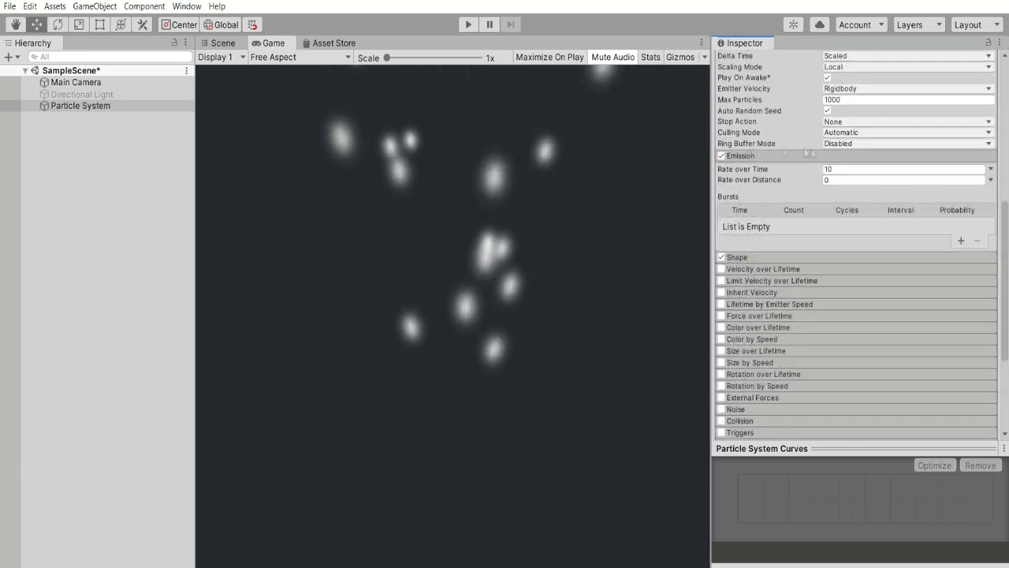
double_click(835, 169)
text(30)
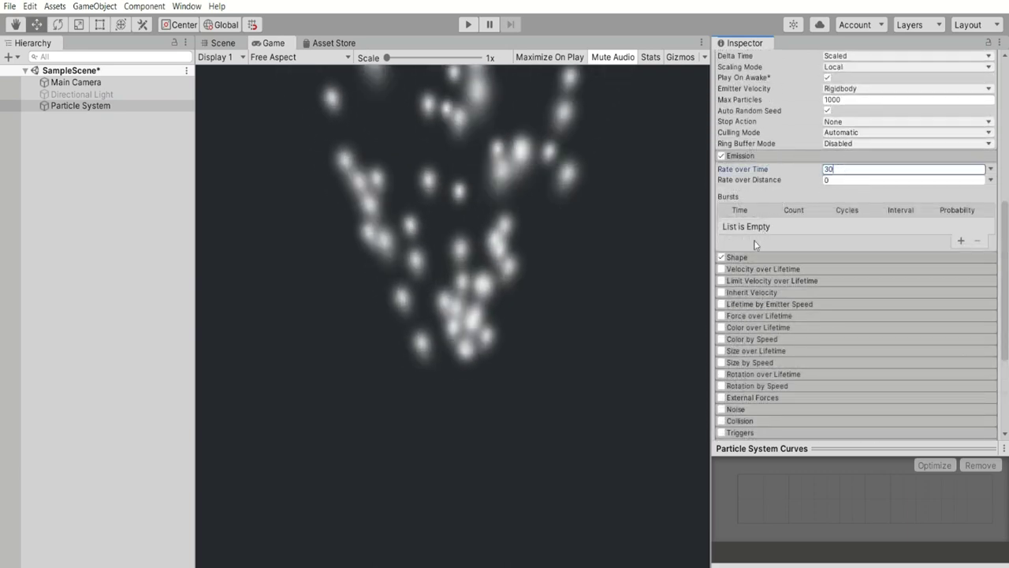
Narrow the particle cone's angle to 3 and set Start Lifetime to 2 and Start Speed to 1.
click(737, 257)
scroll(842, 261, up, 10)
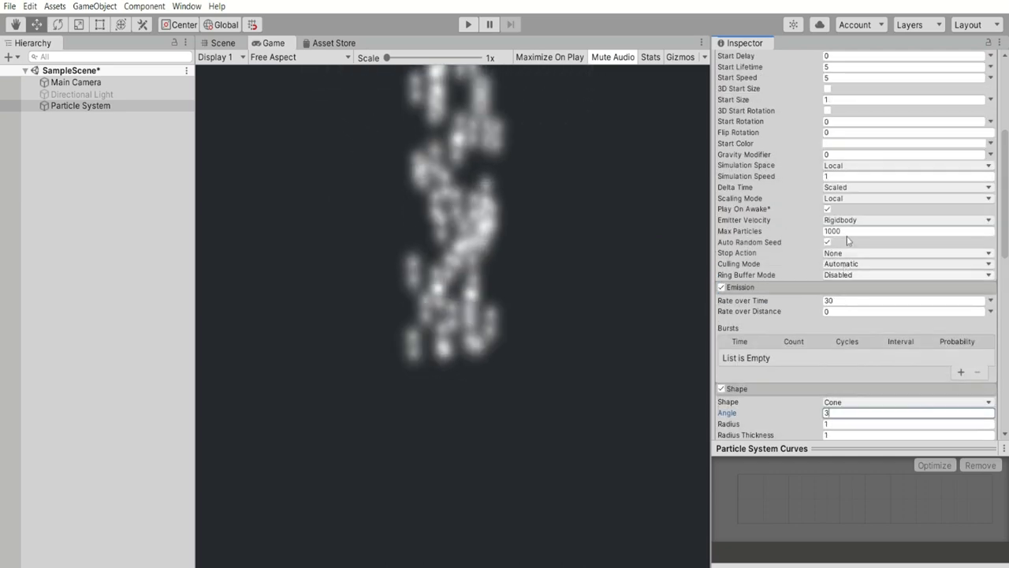
double_click(839, 271)
text(2)
key(Tab)
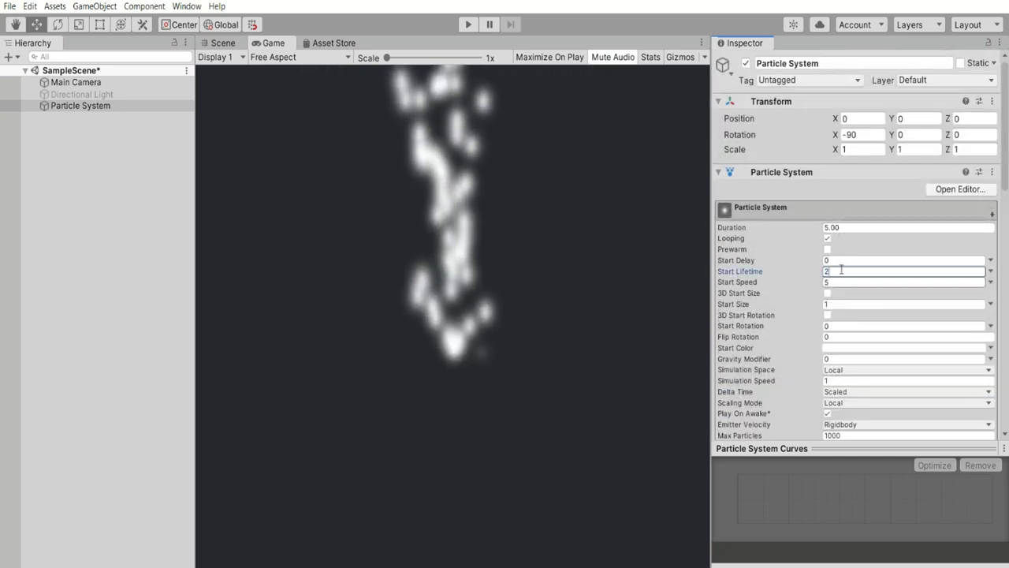
text(1)
Refine the particle column with cone angle 0, radius 0.95, Start Lifetime 3 and Start Speed 1.4.
scroll(800, 200, down, 10)
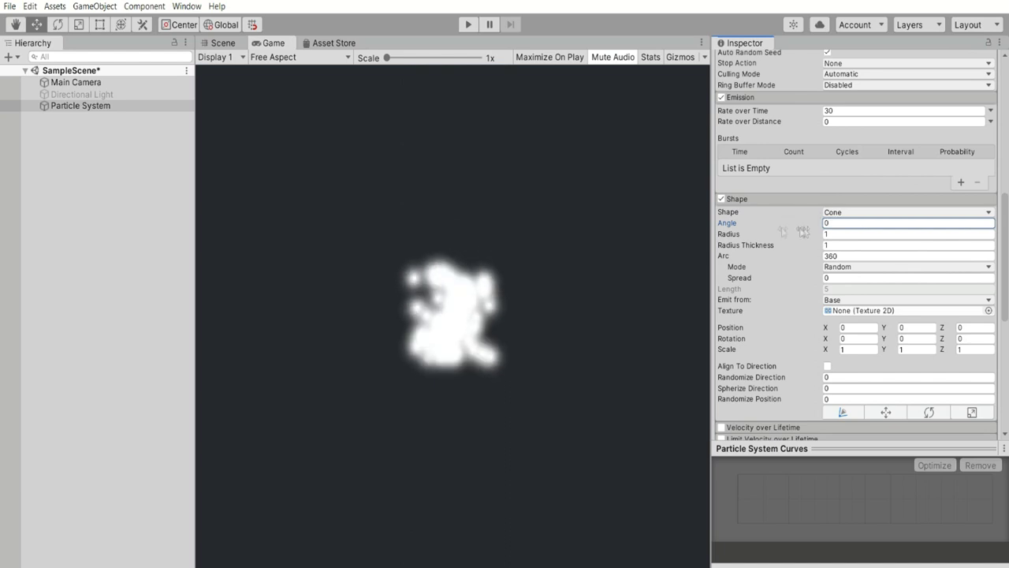
key(Tab)
text(0.0001)
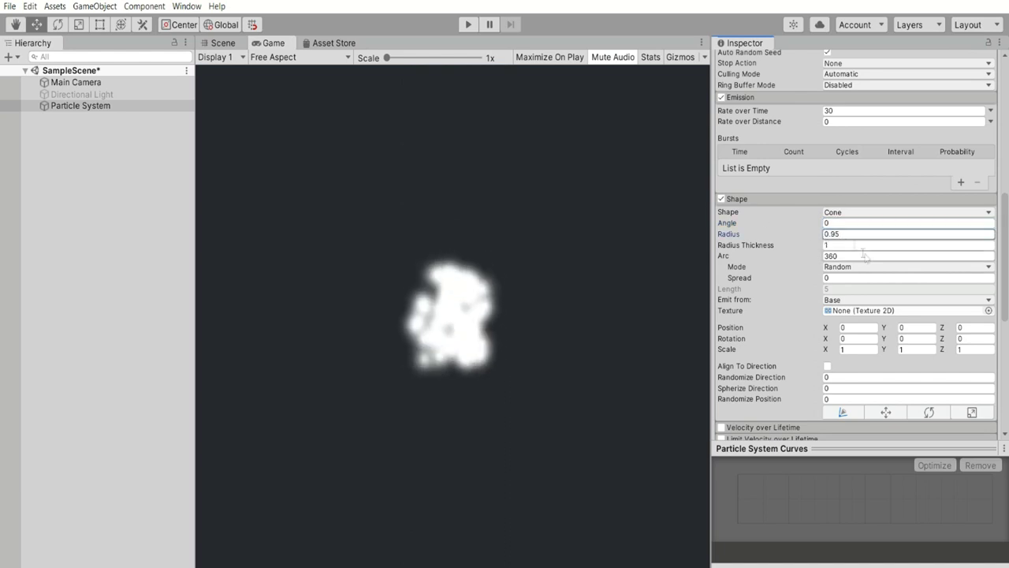
scroll(863, 253, up, 10)
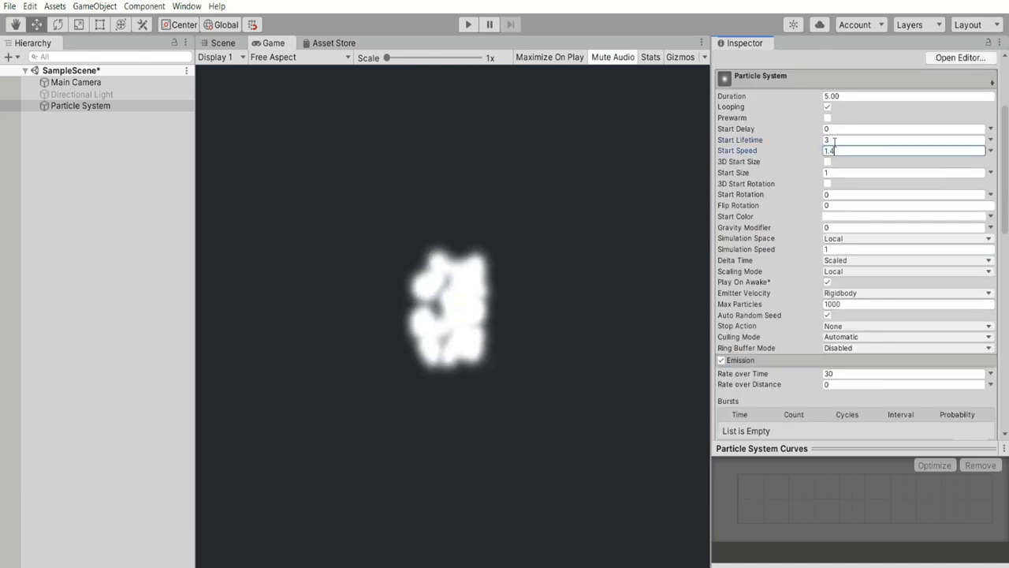
scroll(827, 184, down, 15)
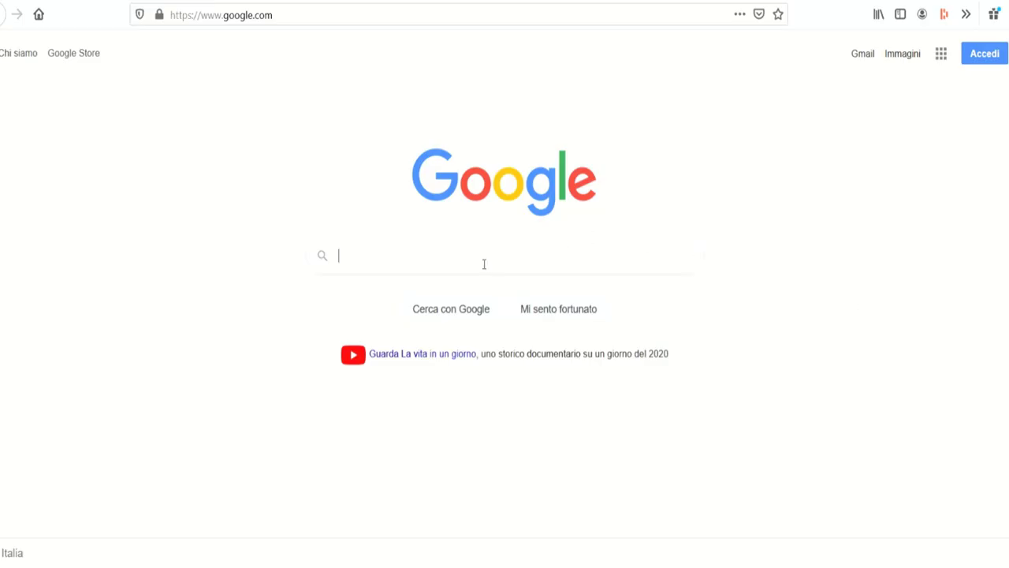
Switch to the web browser and search Google for "how to create a fire in unity".
text(how to create a fire in unity)
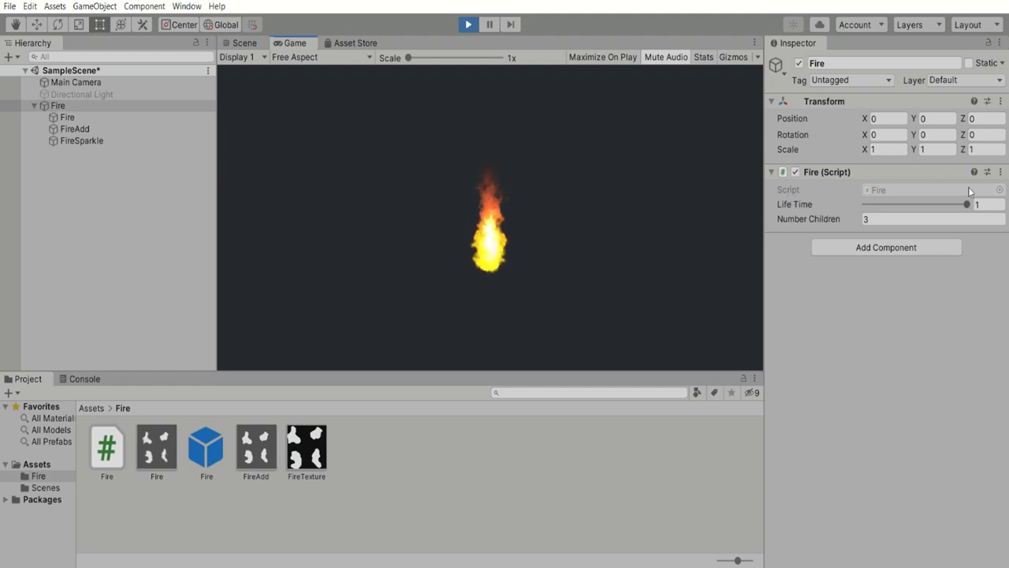
Test the Fire script's Life Time in Play mode by lowering it and raising it back to 1, and stop playing.
drag(969, 189, 925, 194)
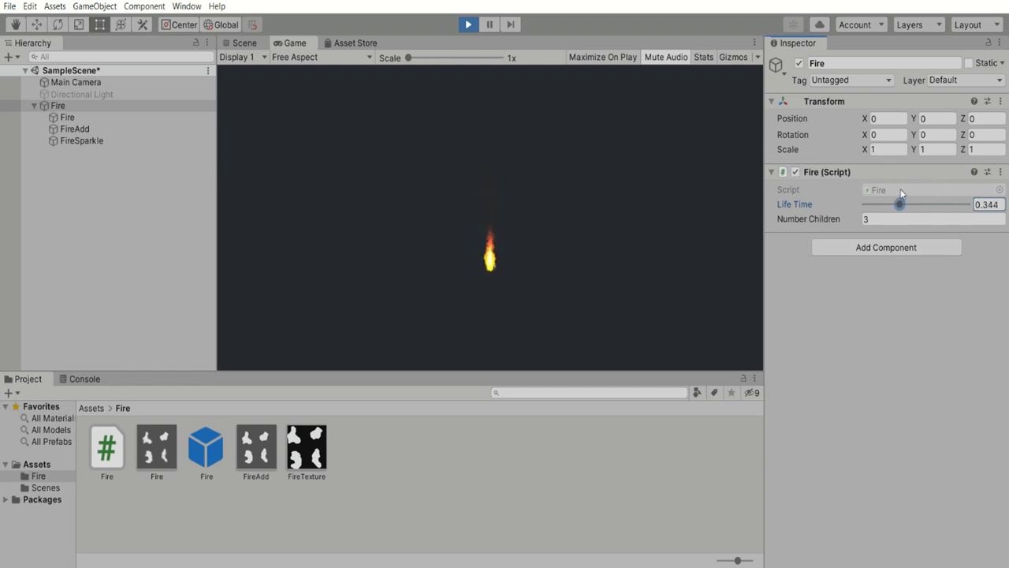
drag(867, 190, 943, 186)
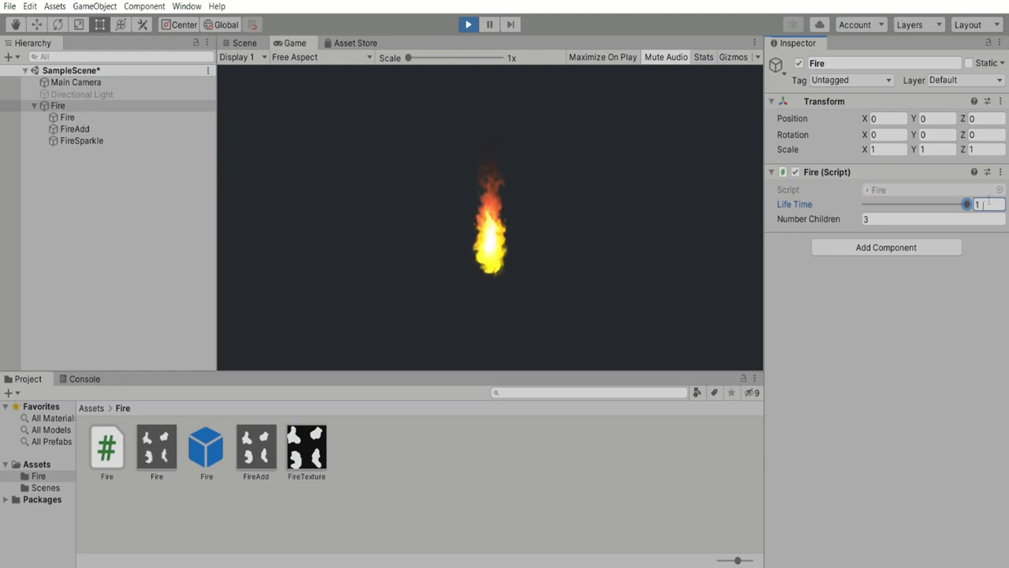
key(ctrl+p)
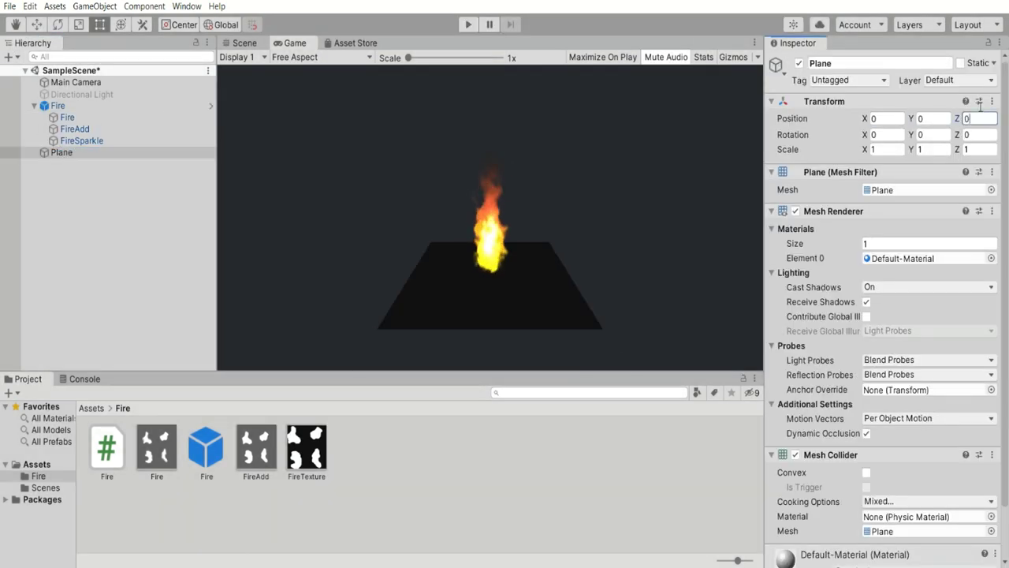
Scale the ground plane to 20 on the X, Y and Z axes.
click(886, 149)
text(20)
click(932, 149)
text(20)
key(Tab)
text(20)
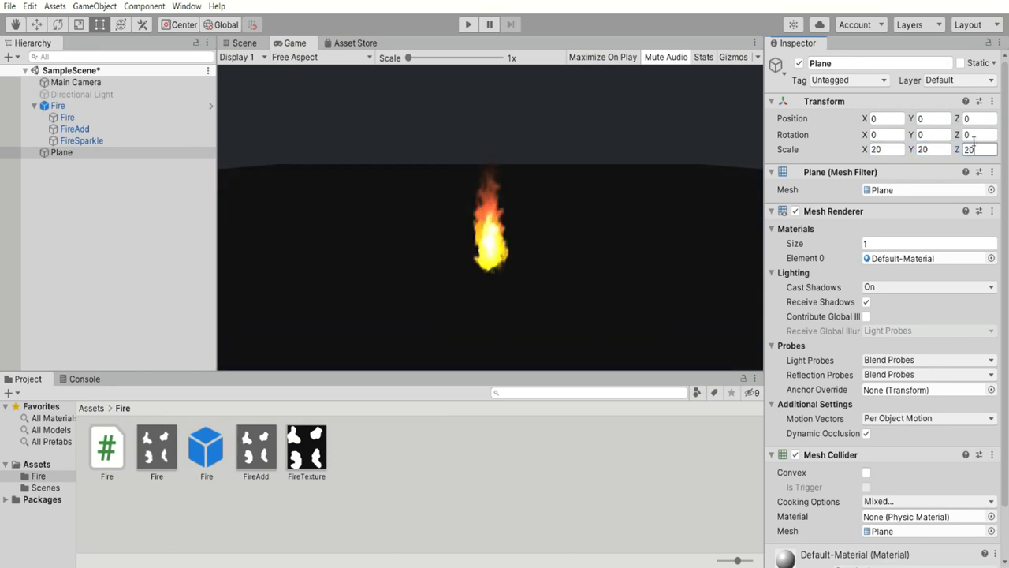
Set the Main Camera's X rotation to 30 and its Y position to 10.
click(75, 82)
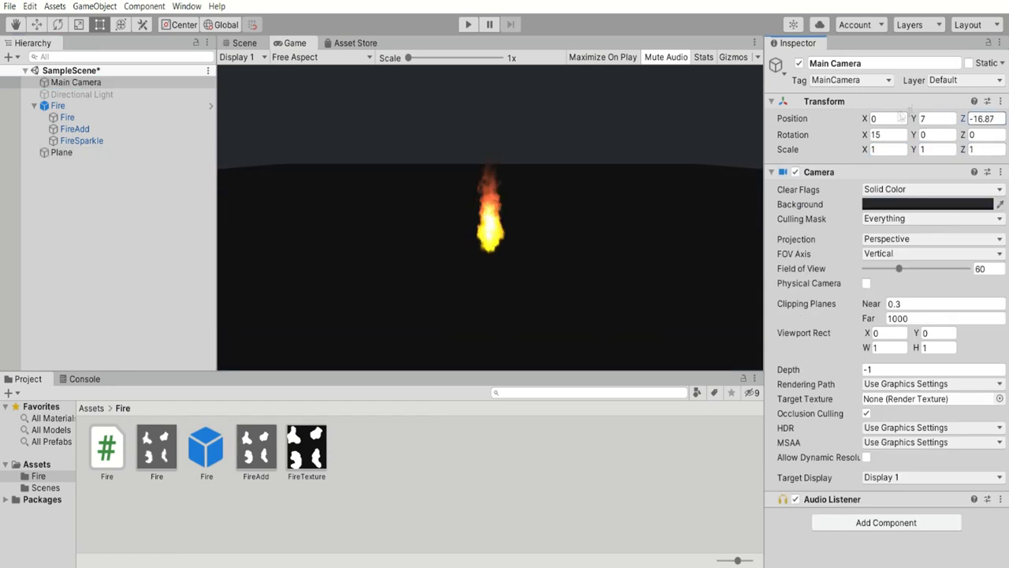
click(886, 135)
text(30)
click(929, 118)
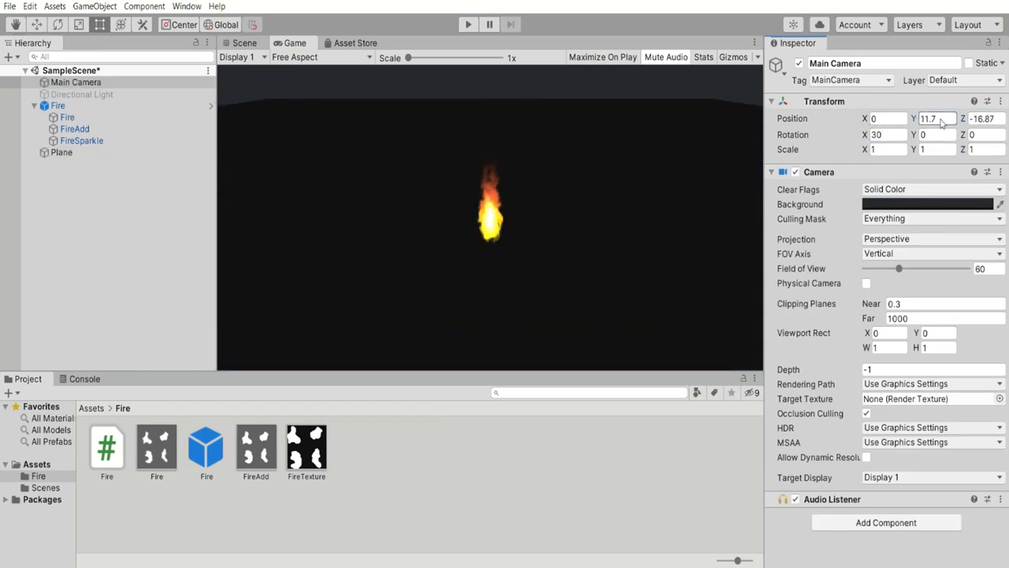
text(10)
Try Z positions of -20 and -15 for the Main Camera and settle on -17.
click(982, 119)
text(-20)
key(BackSpace)
key(BackSpace)
text(15)
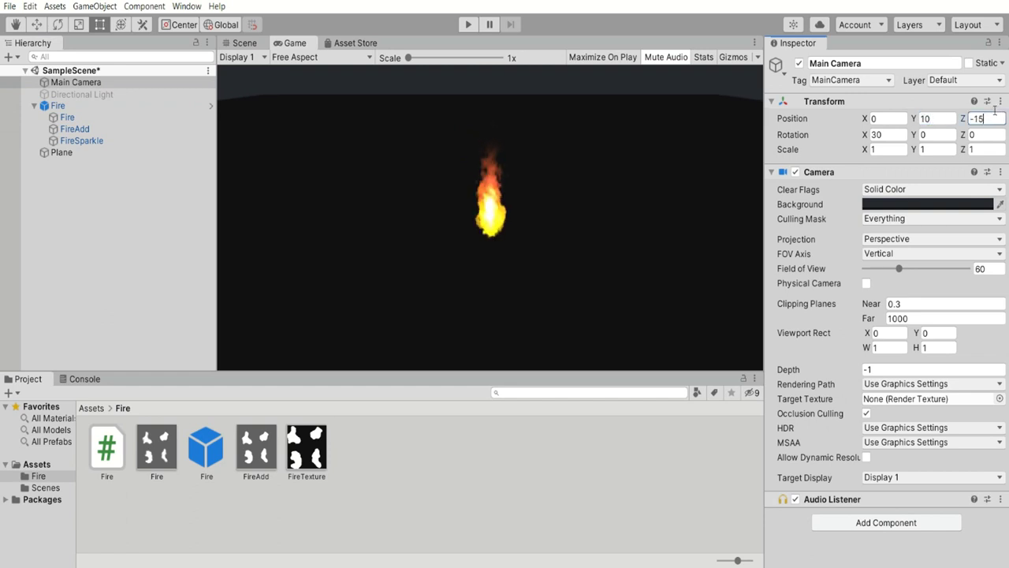
key(BackSpace)
text(7)
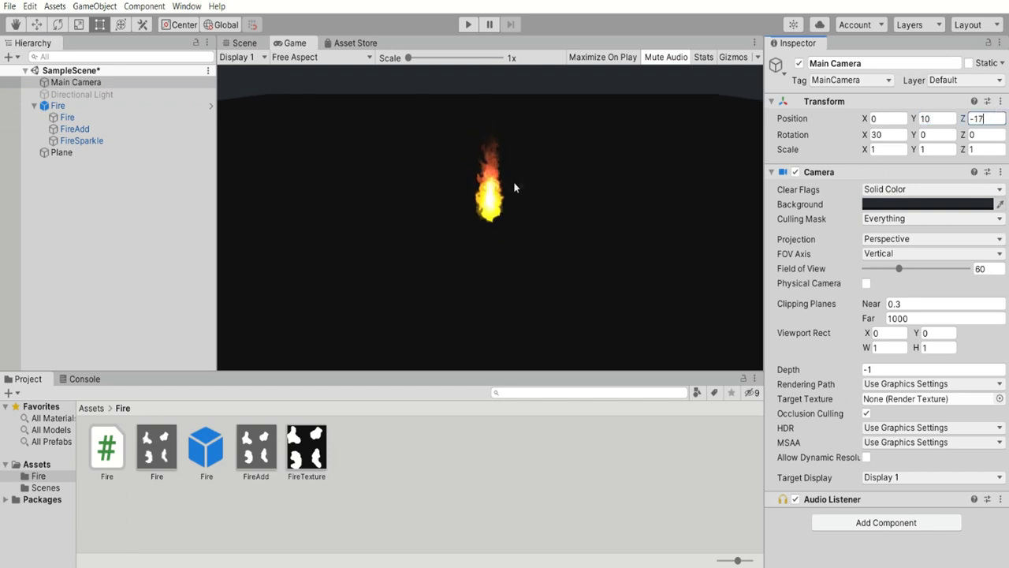
Add a point light as a child of Fire, using Baked mode and local position 0, 0, 0.
click(11, 57)
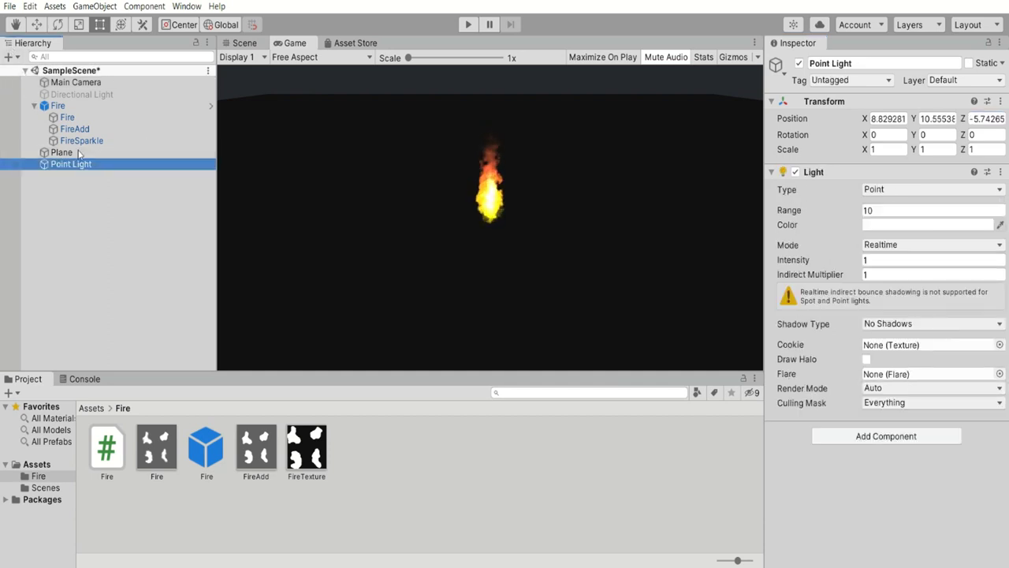
drag(69, 162, 63, 101)
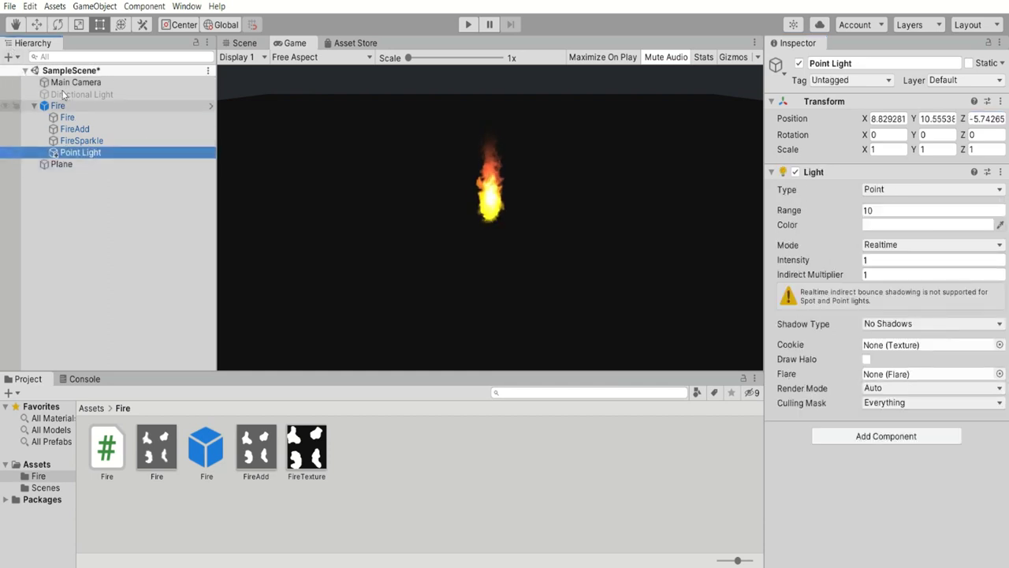
click(992, 113)
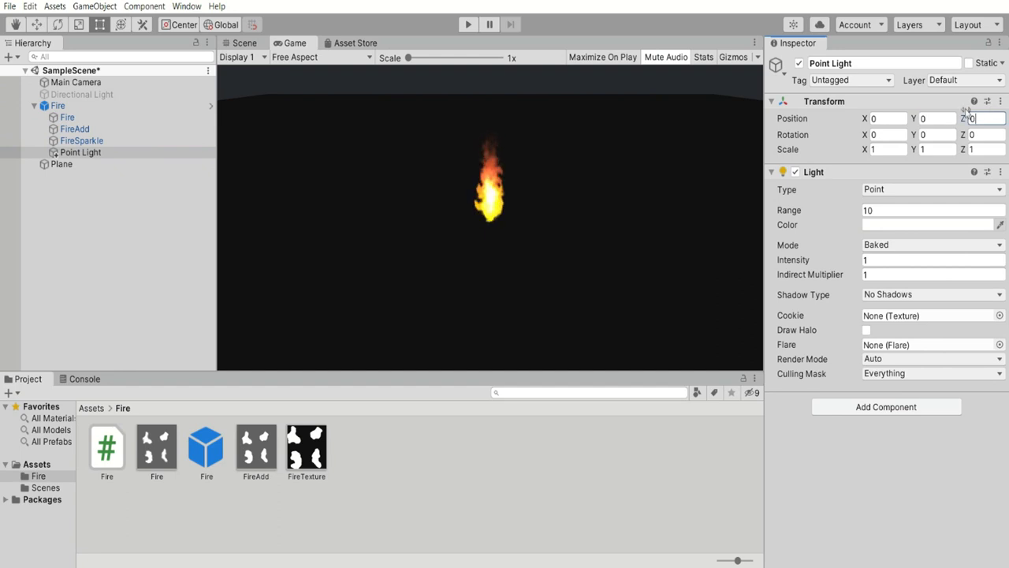
text(-16)
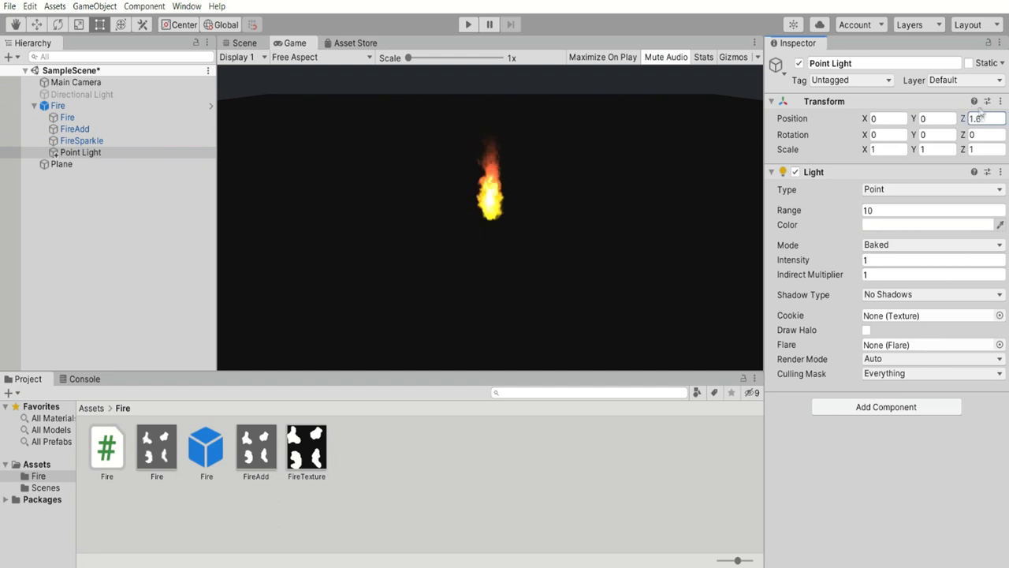
text(.94)
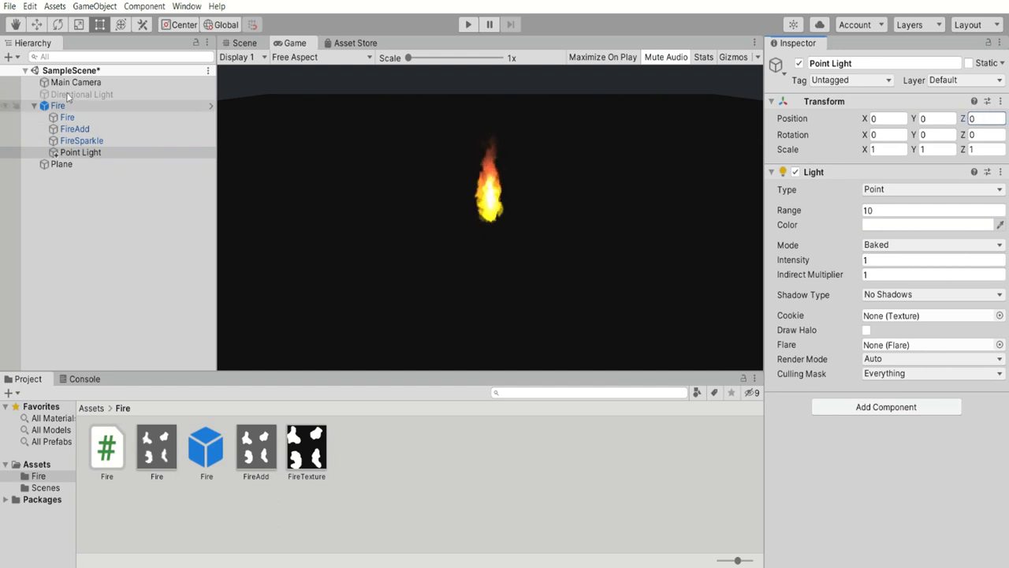
Raise the fire's point light to a Y position of 3.
click(61, 164)
click(55, 153)
drag(914, 118, 951, 104)
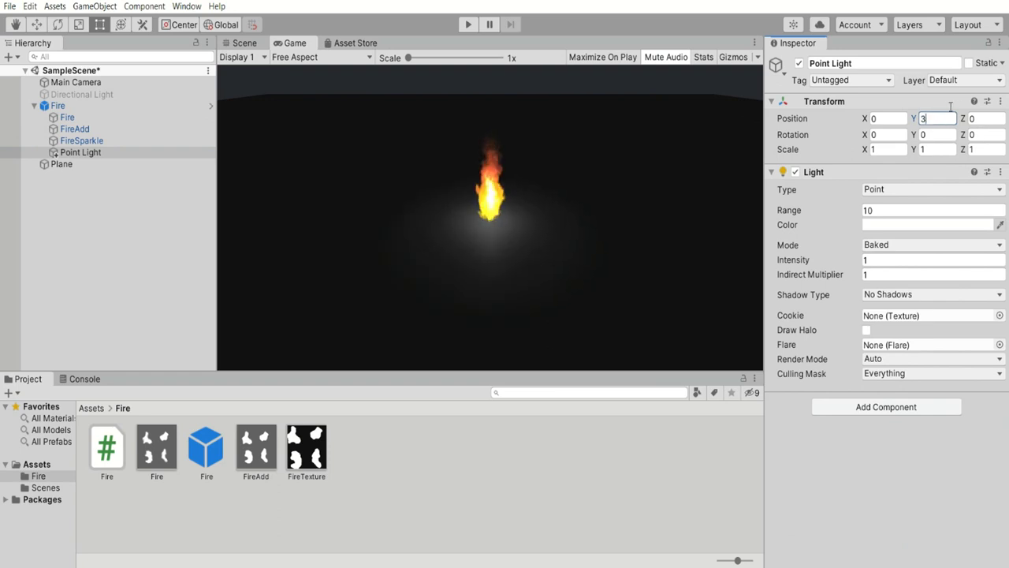
text(3)
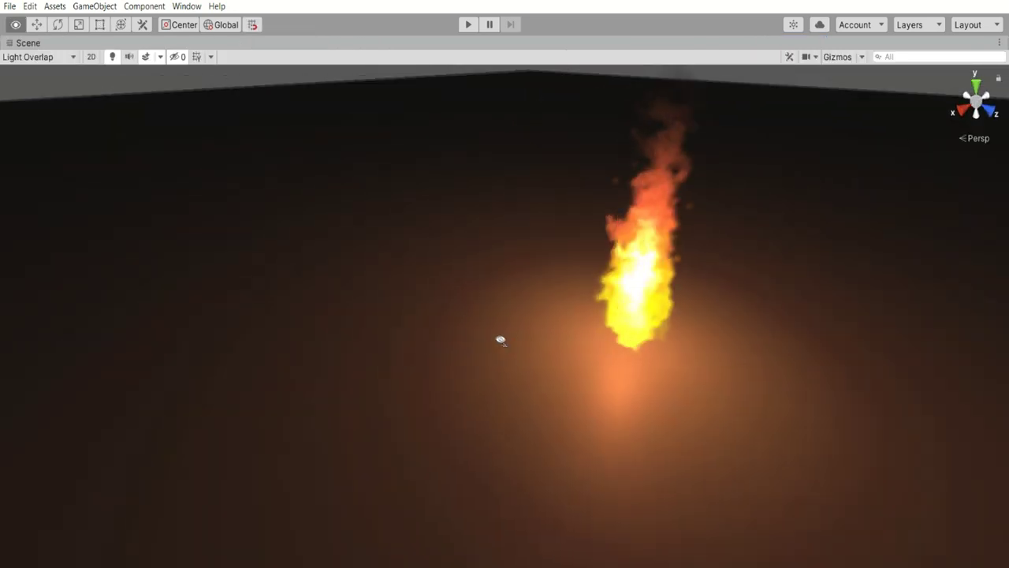
Examine the fire and its glow on the plane from several angles, and select its point light.
right_drag(501, 340, 589, 343)
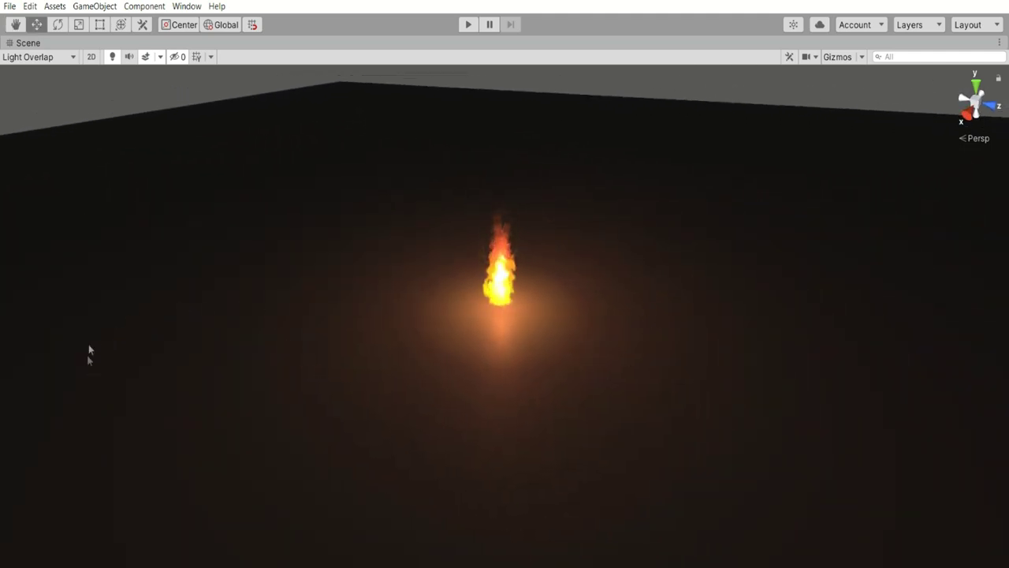
right_drag(885, 229, 780, 259)
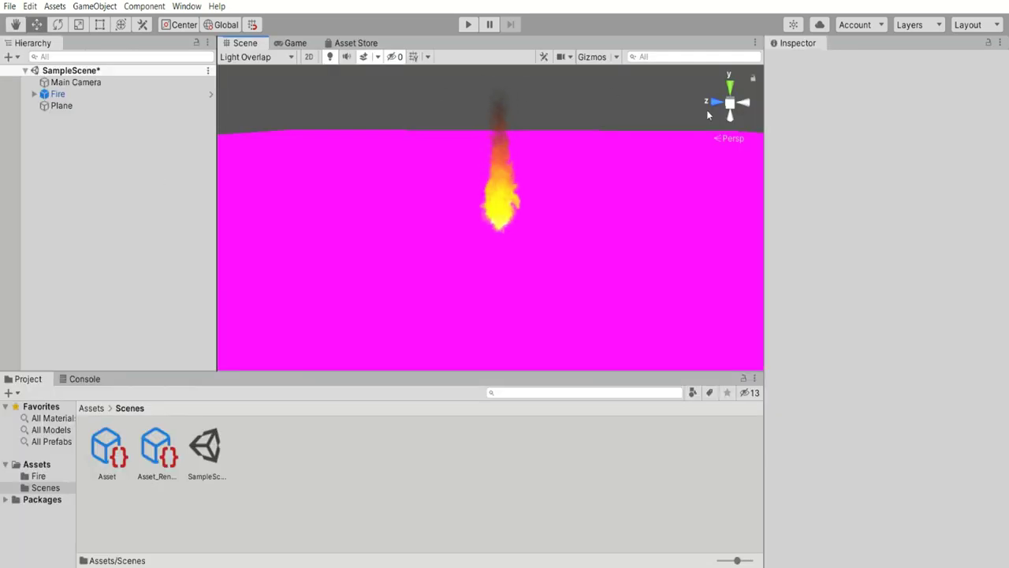
right_drag(650, 184, 368, 218)
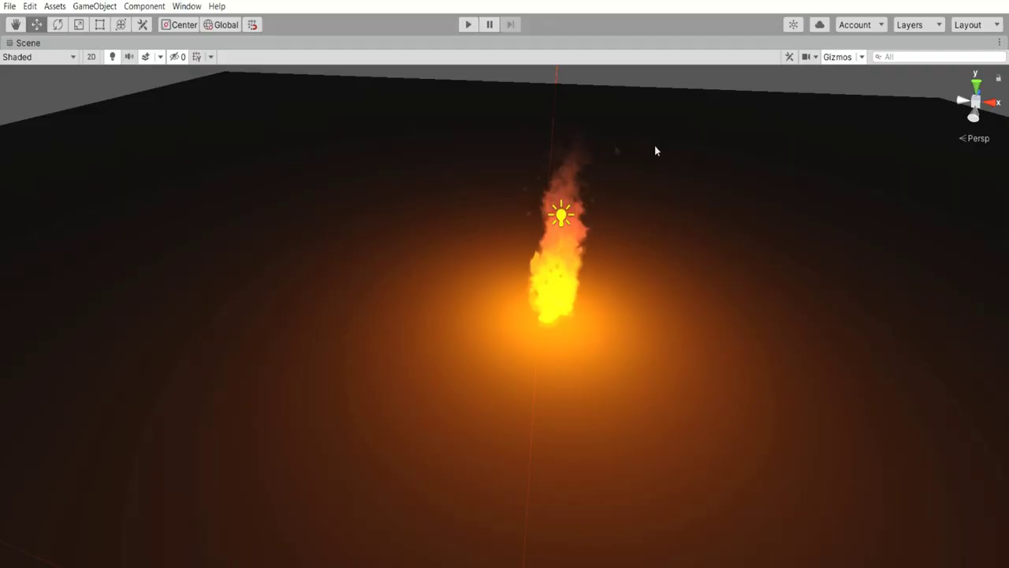
click(602, 187)
click(660, 69)
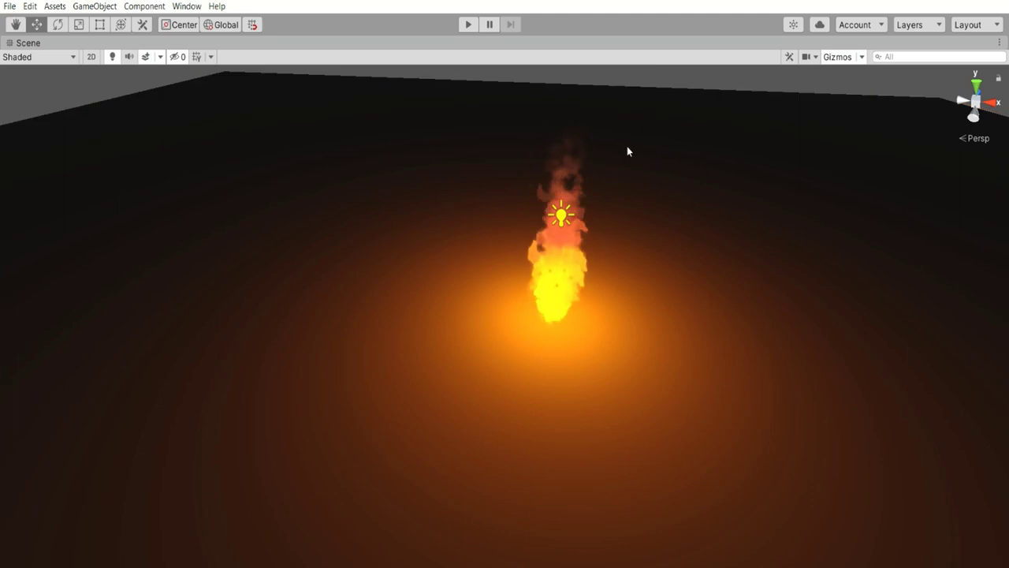
click(567, 205)
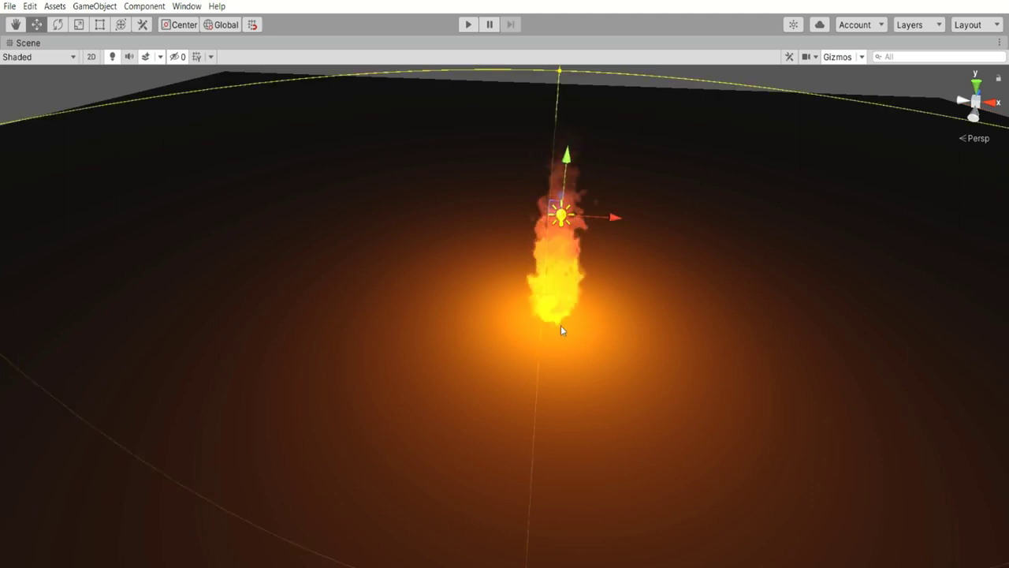
scroll(603, 337, up, 5)
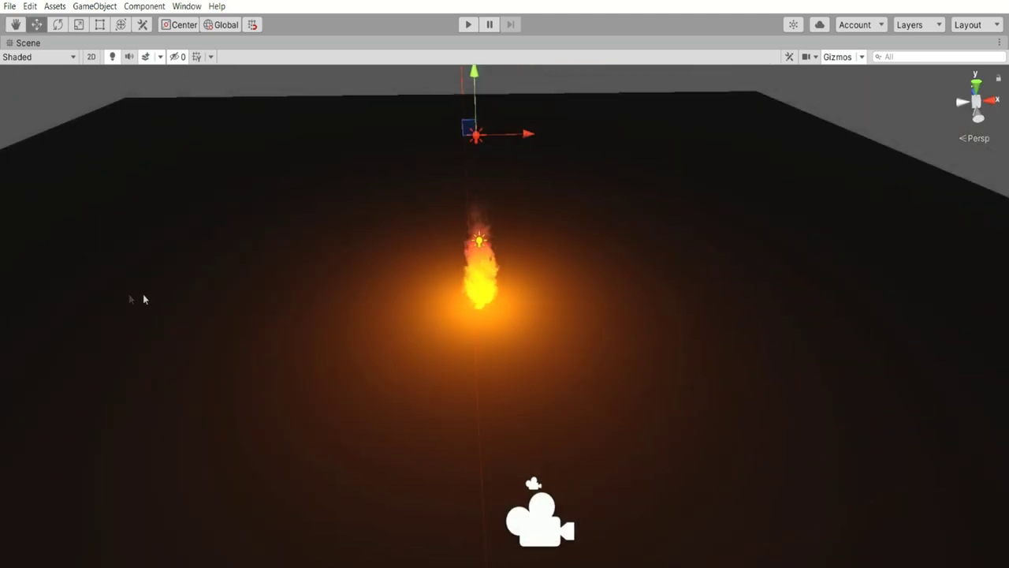
Switch to Blender and replace the default cube with a plane mesh.
alt+drag(809, 273, 793, 302)
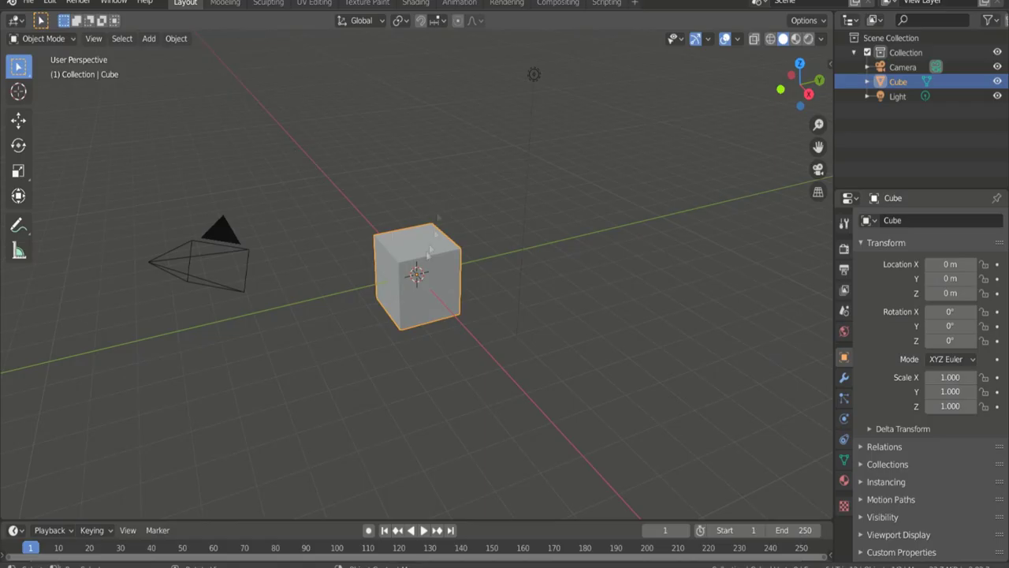
right_click(379, 500)
click(378, 500)
click(149, 38)
mouse_move(165, 55)
click(273, 55)
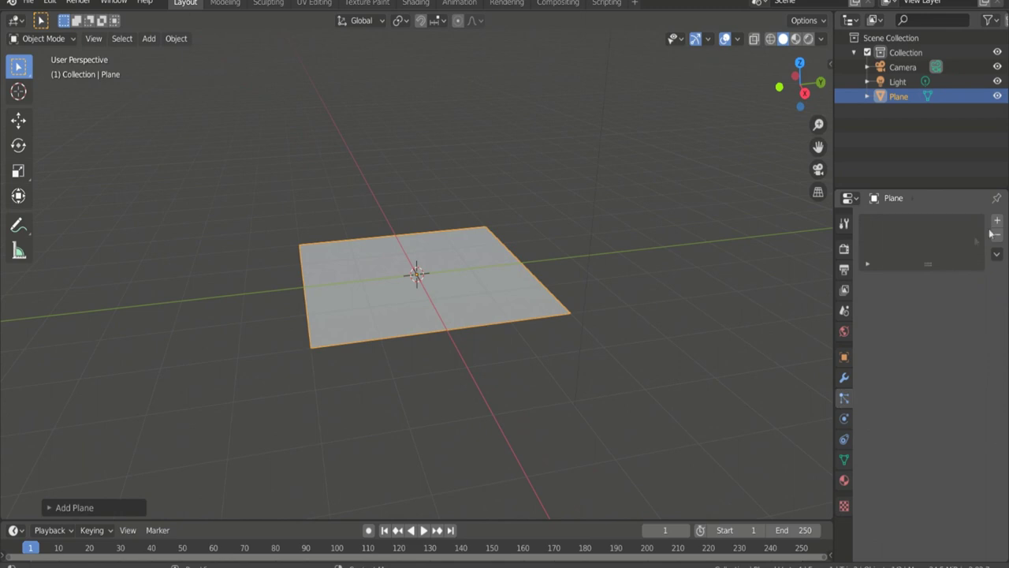
Add a Hair particle system to the plane with a hair length of 0.5 m and 2000 strands.
click(996, 220)
click(966, 300)
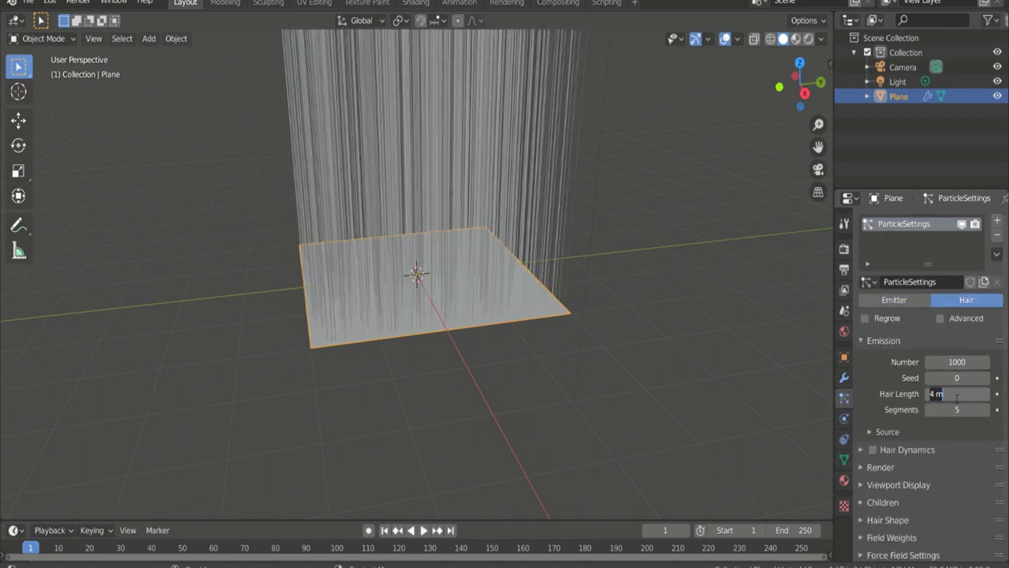
drag(957, 393, 915, 393)
drag(800, 82, 799, 104)
double_click(957, 362)
text(2000)
key(Return)
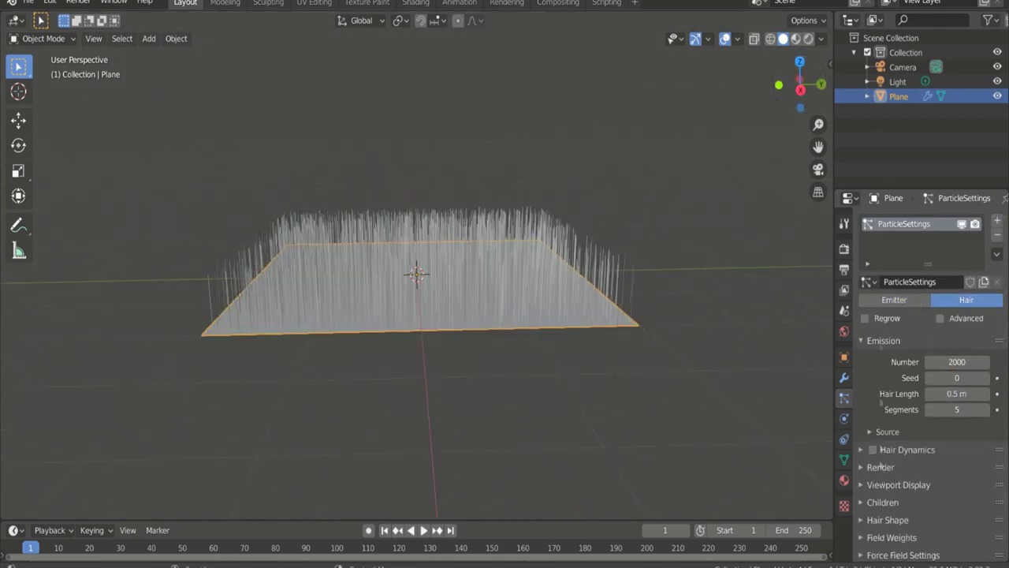
Enable the advanced hair options and make the strands bend irregularly like blades of grass.
click(939, 317)
scroll(925, 495, down, 2)
scroll(925, 495, down, 2)
drag(934, 508, 957, 508)
drag(800, 87, 800, 75)
Convert the plane's hair particles into a separate mesh object.
click(844, 377)
click(901, 265)
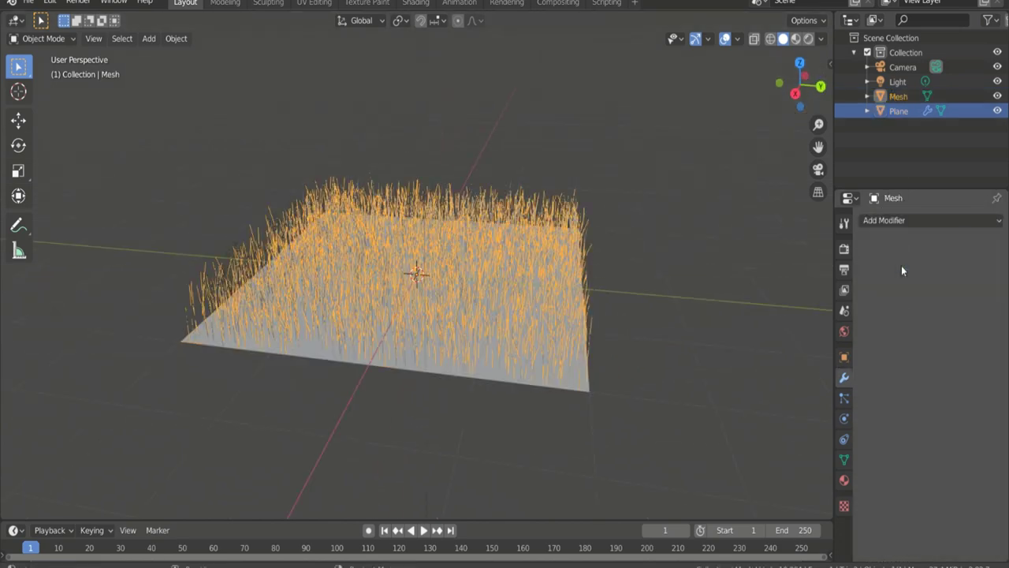
right_click(899, 97)
click(851, 126)
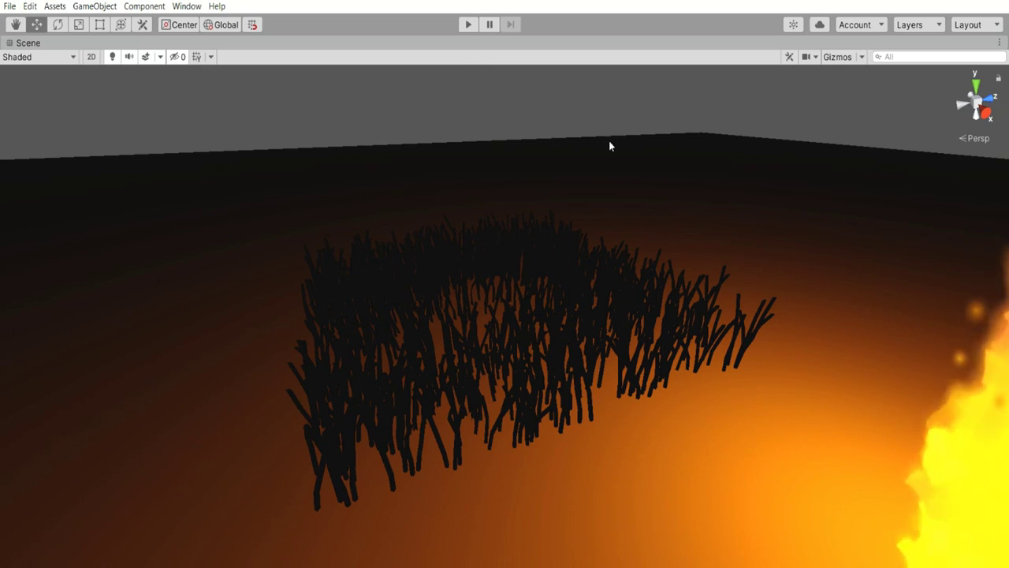
Switch to Unity, select the grass patch beside the fire, and examine how the firelight falls on it from several angles.
click(411, 368)
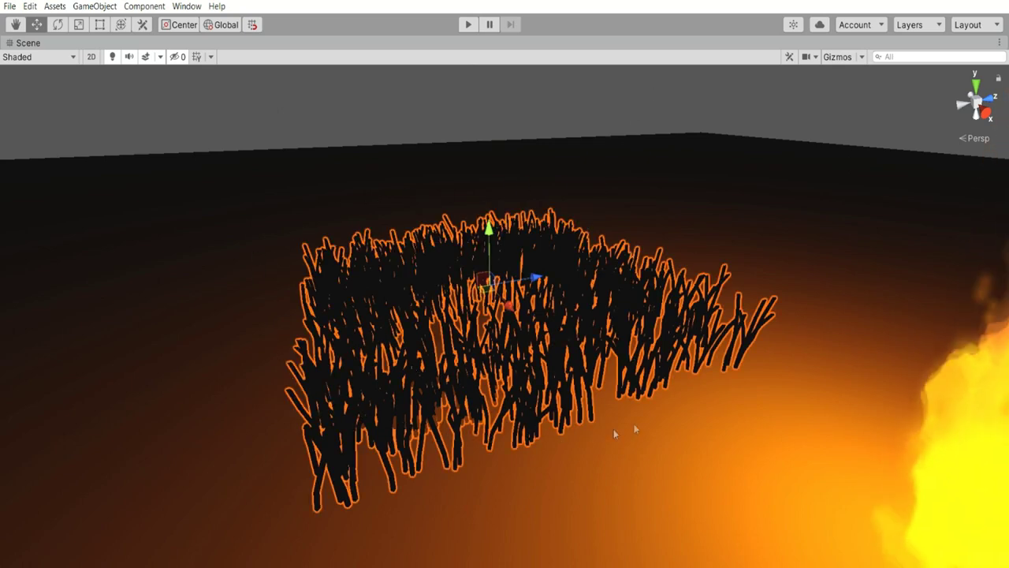
alt+drag(711, 390, 712, 408)
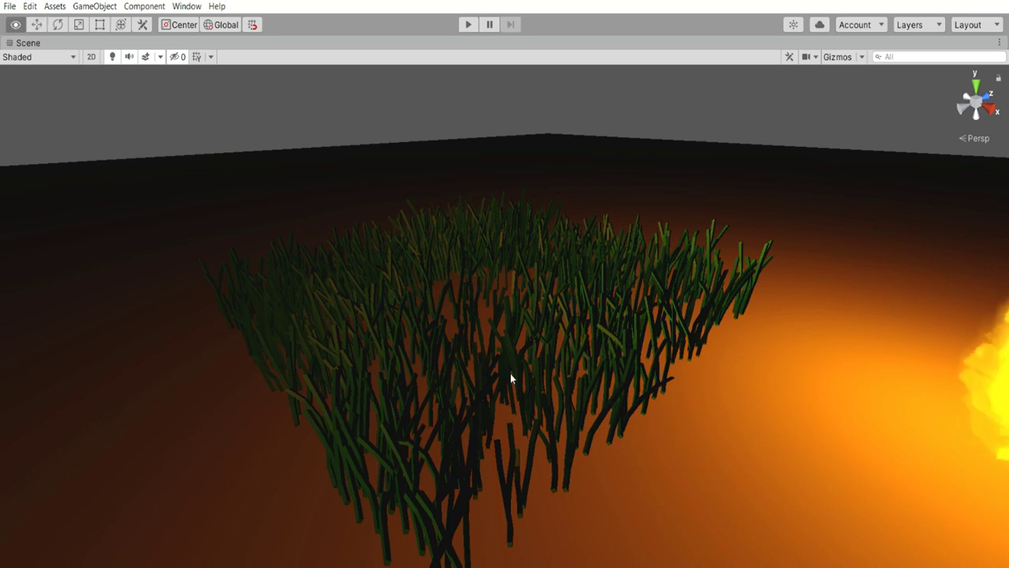
alt+drag(510, 373, 305, 361)
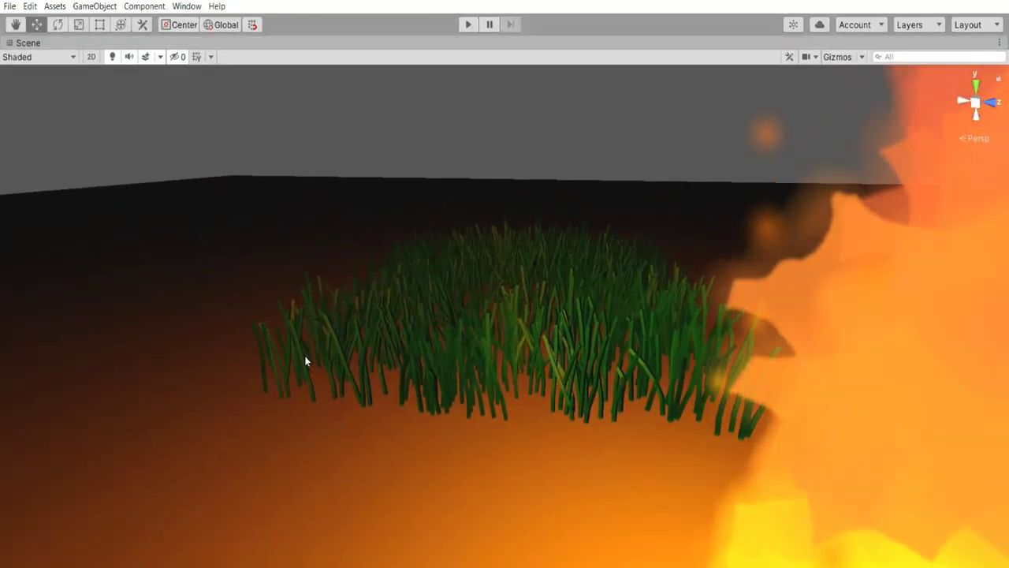
alt+drag(495, 247, 671, 376)
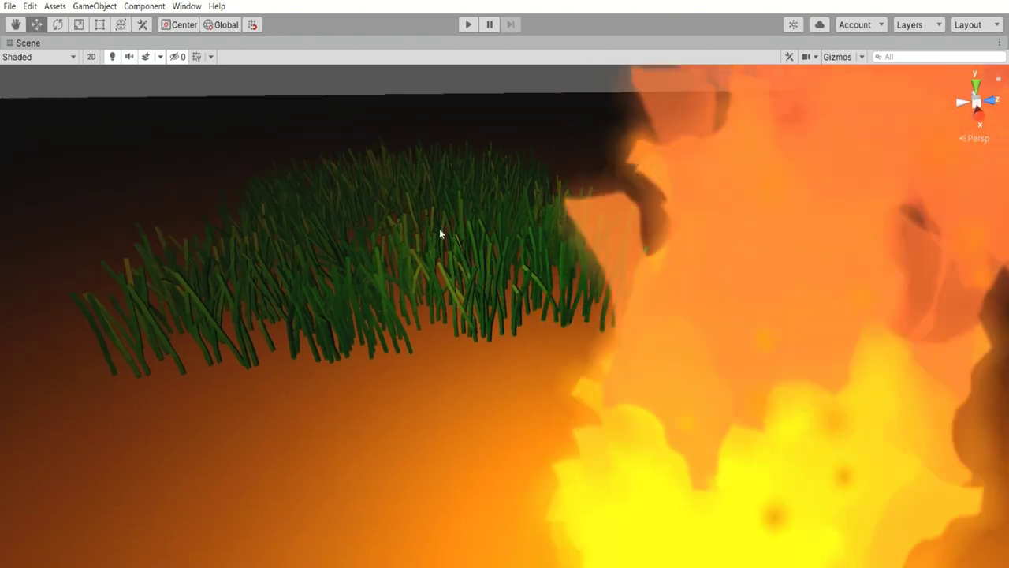
alt+drag(440, 230, 876, 261)
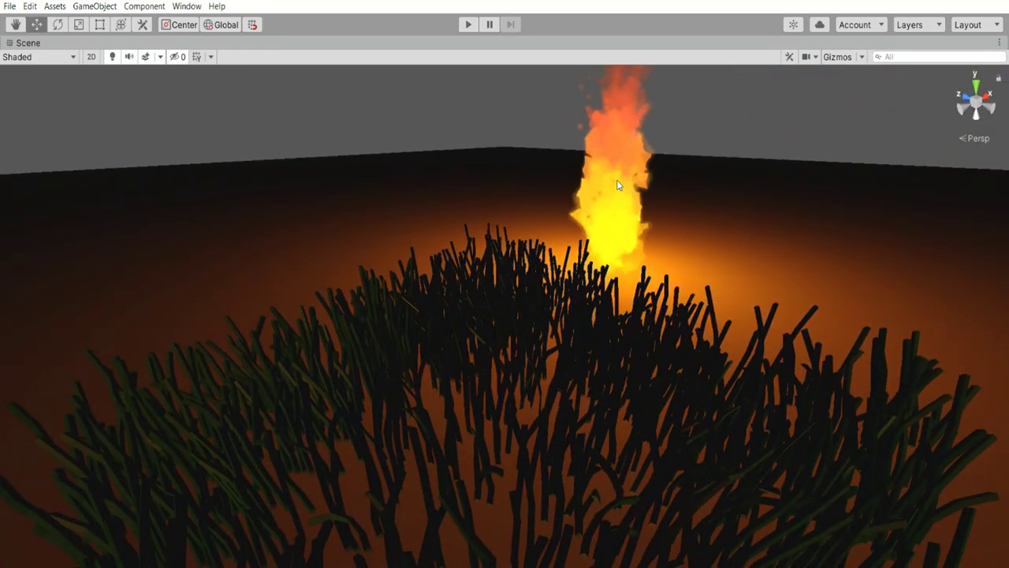
alt+drag(573, 334, 608, 392)
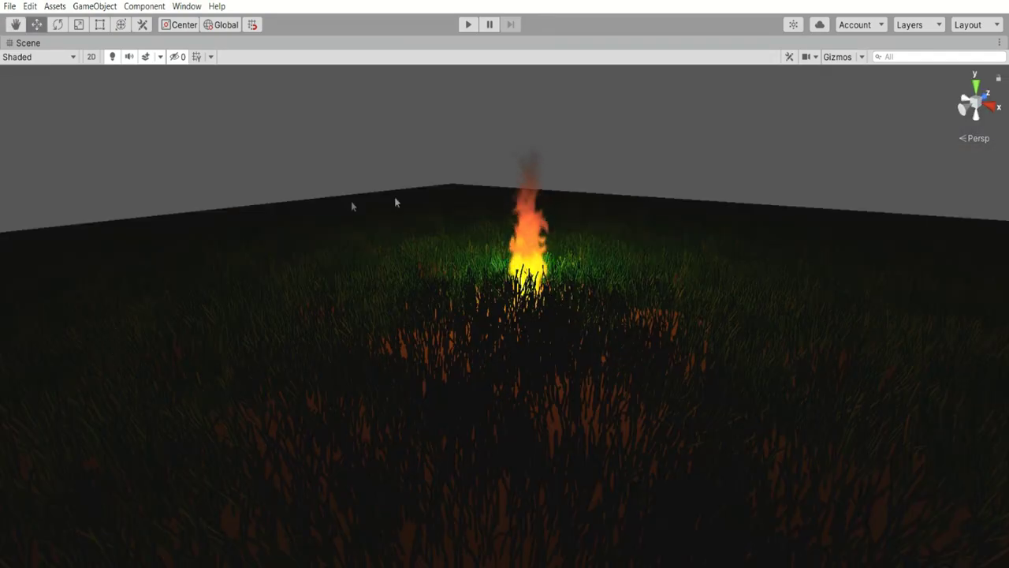
Examine the grass field around the fire, activate the Scale tool, and preview the scene in the Game view.
alt+drag(565, 398, 507, 433)
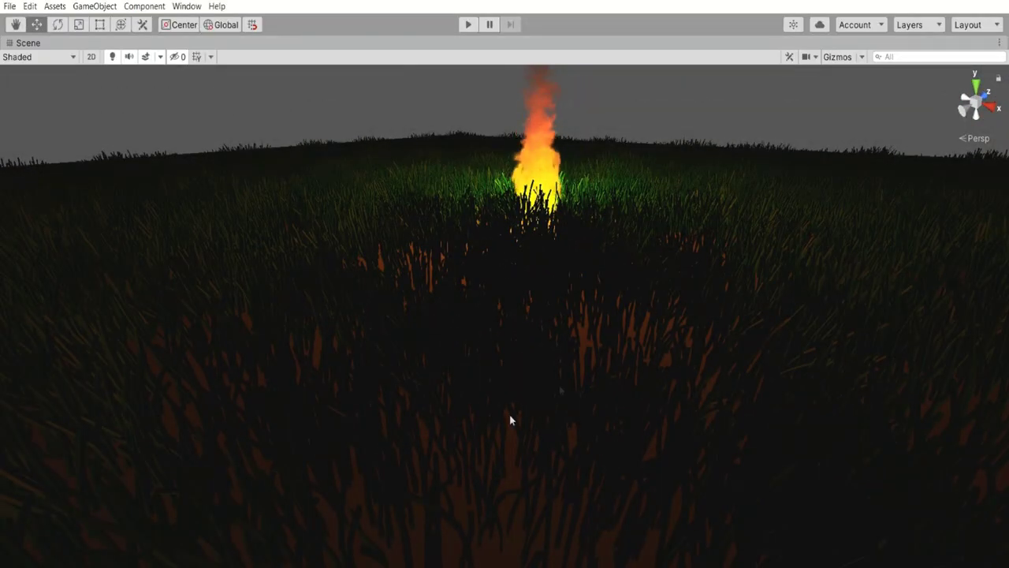
key(r)
key(ctrl+2)
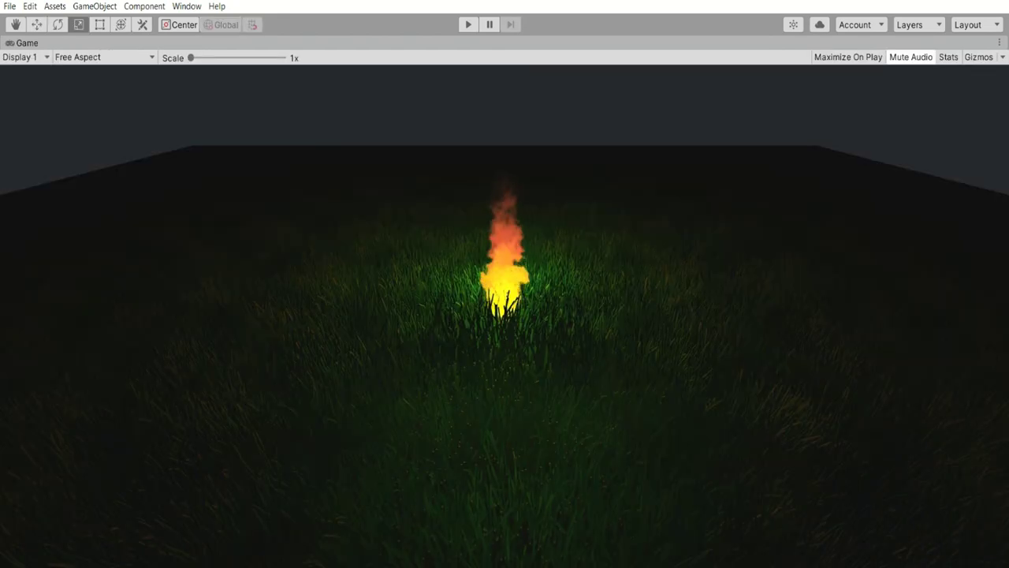